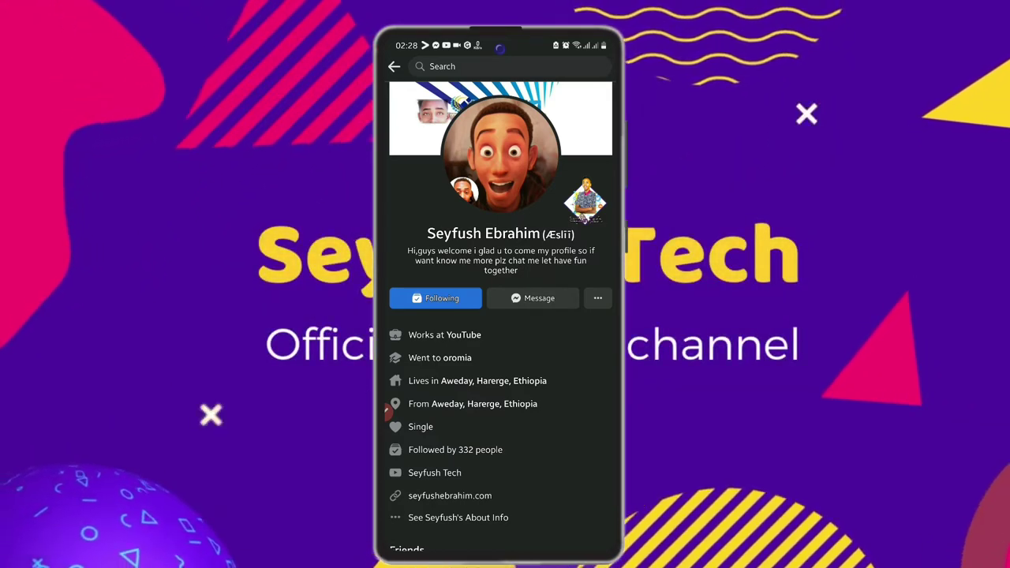
# Go back from the profile to the Facebook home feed.
pyautogui.click(395, 66)
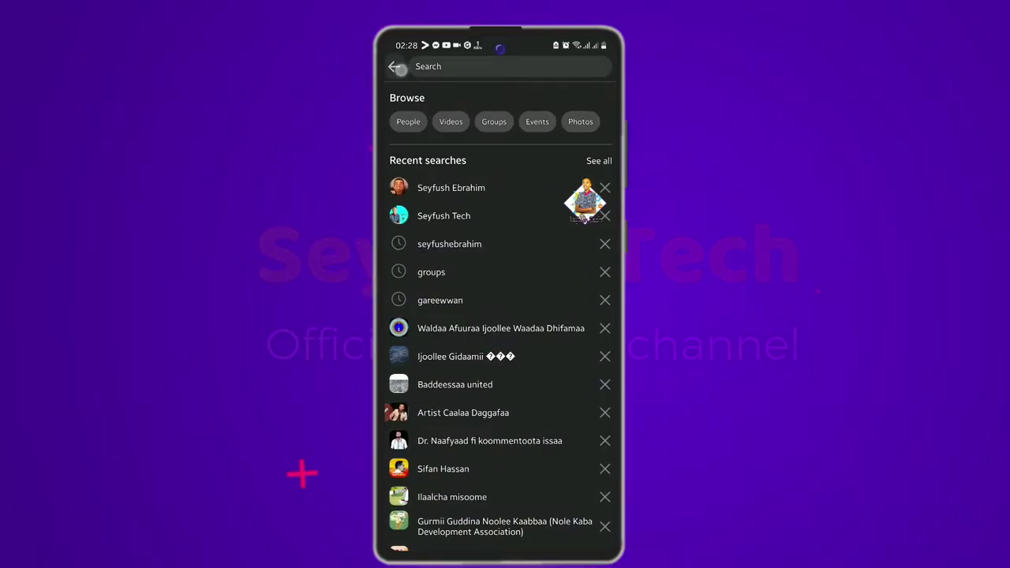
pyautogui.click(397, 68)
pyautogui.click(440, 451)
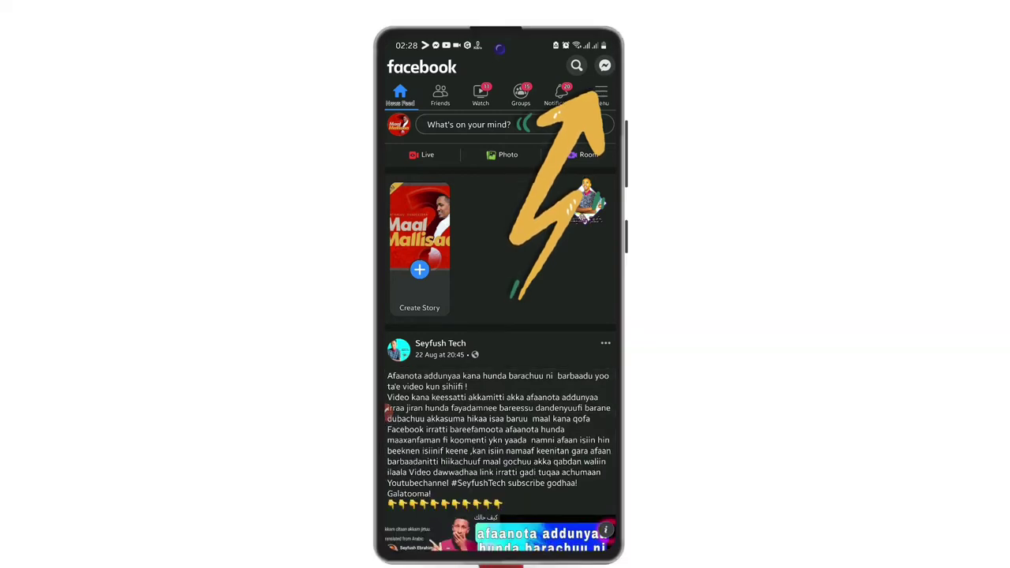
# Open Settings from the main menu's Settings & Privacy section and scroll the settings list.
pyautogui.click(601, 94)
pyautogui.scroll(-5, 500, 316)
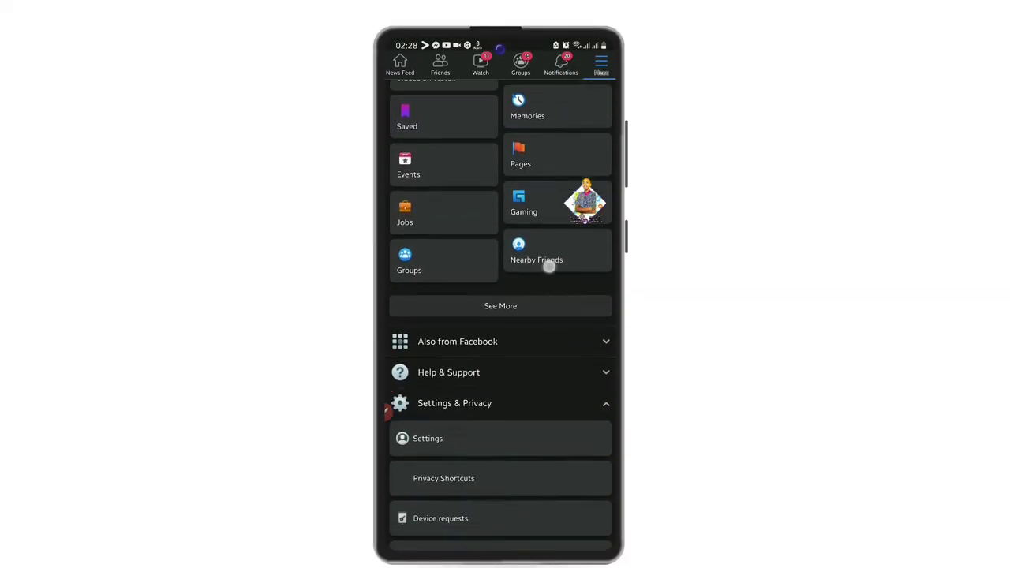
pyautogui.scroll(-3, 500, 316)
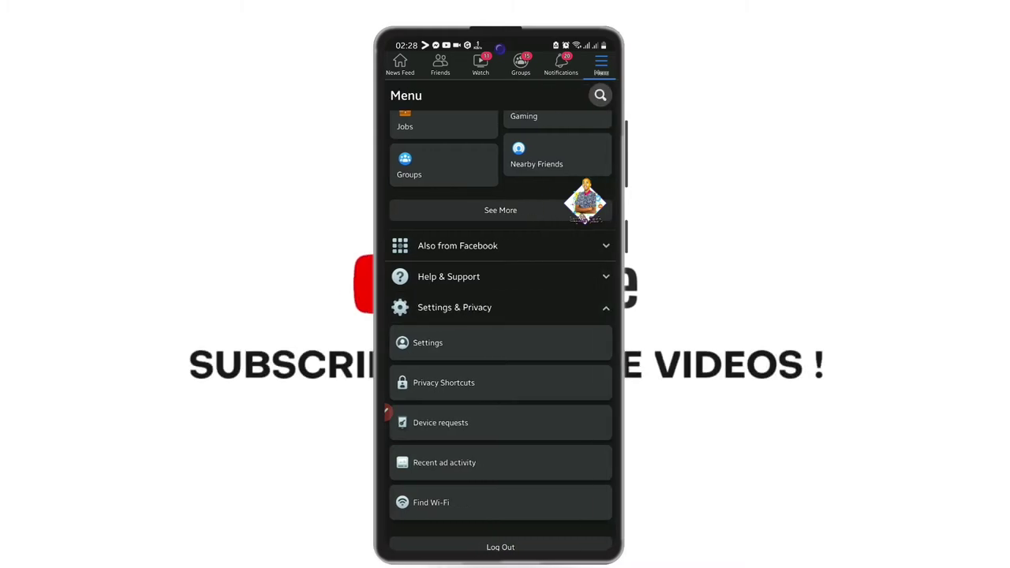
pyautogui.click(473, 307)
pyautogui.click(435, 510)
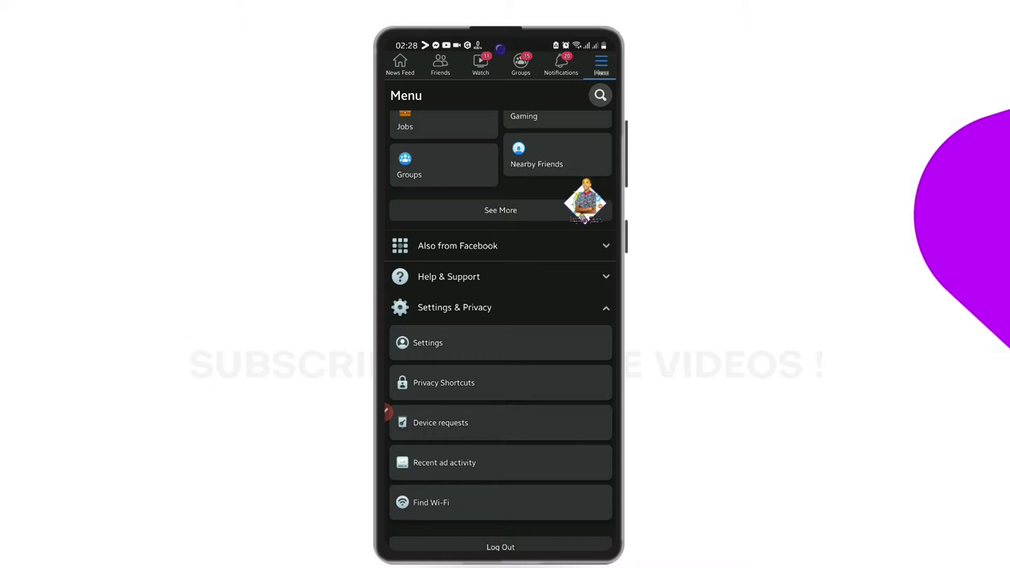
pyautogui.click(460, 347)
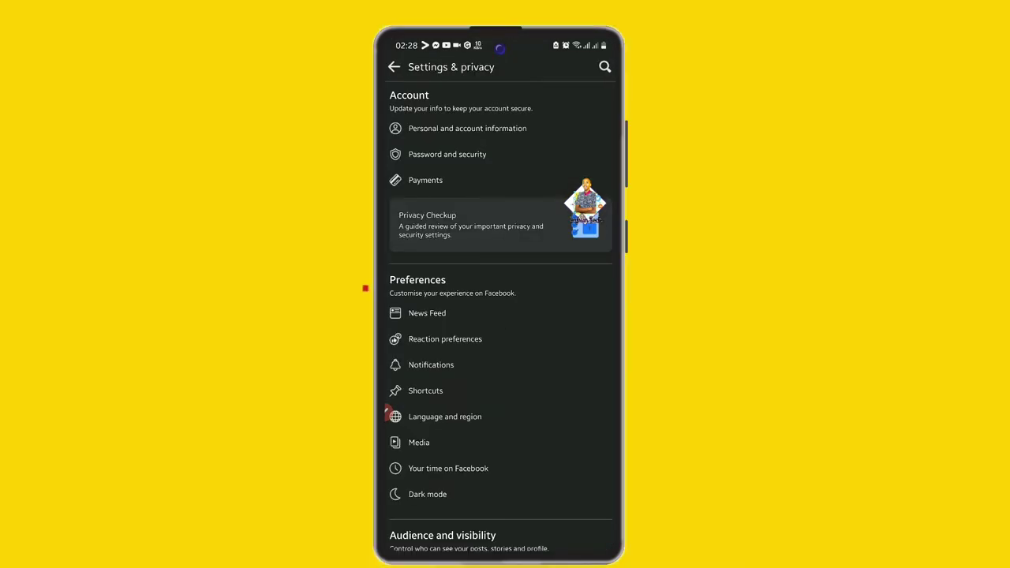
pyautogui.moveTo(539, 427); pyautogui.dragTo(563, 261)
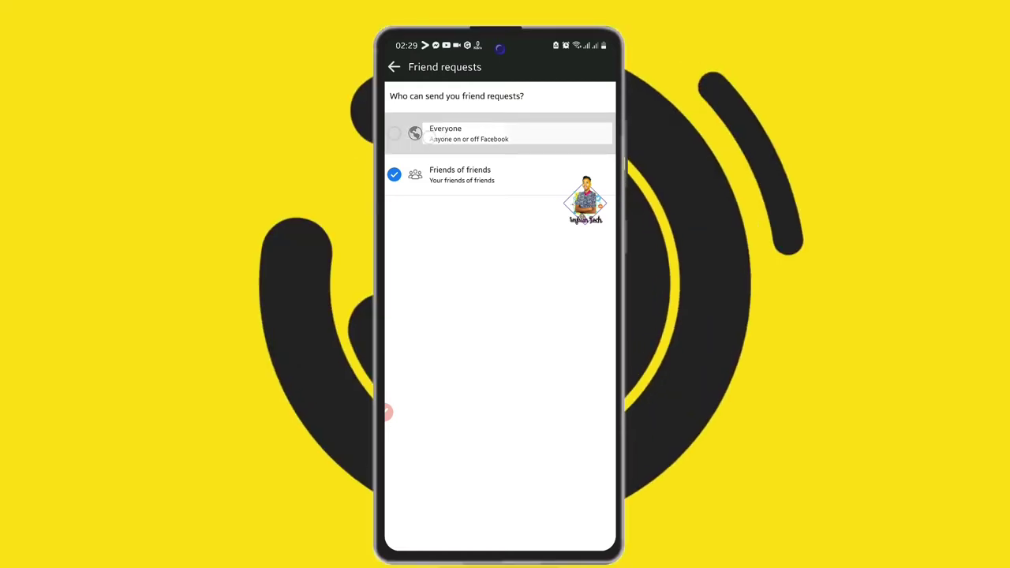
pyautogui.click(394, 133)
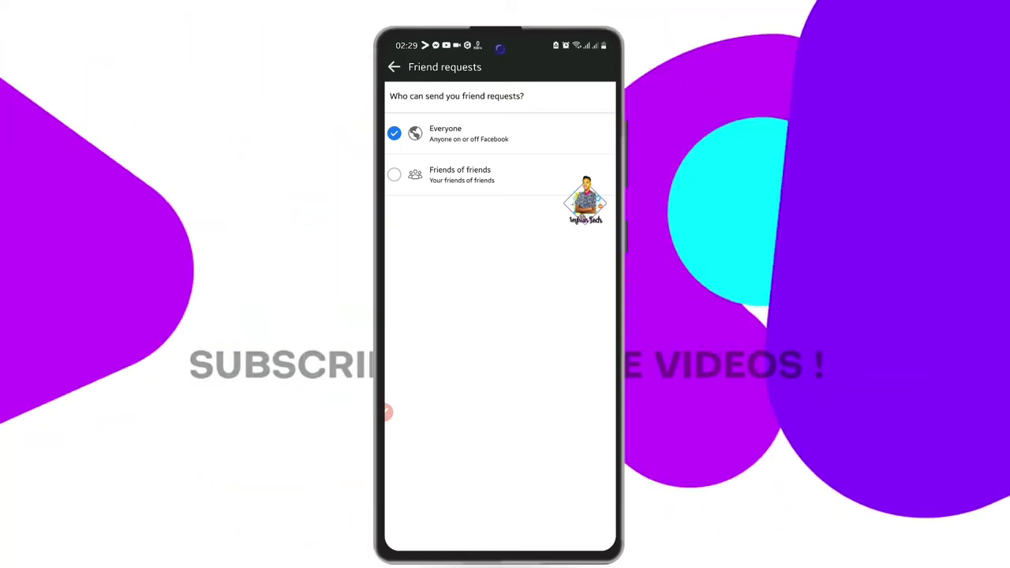
pyautogui.click(394, 175)
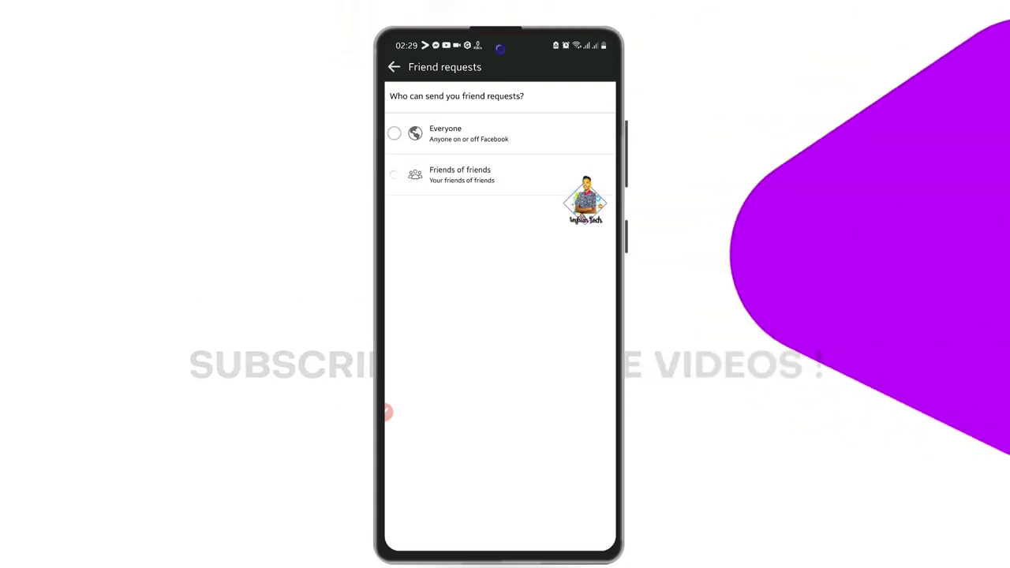
# Leave Facebook for the home screen and launch Facebook Lite from the Seyfush folder.
pyautogui.click(394, 67)
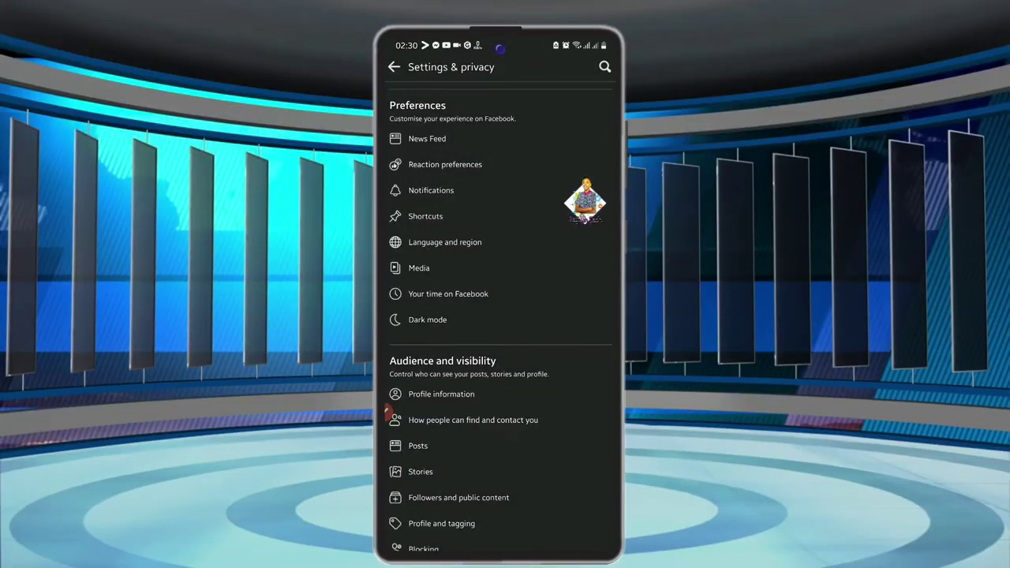
pyautogui.click(392, 67)
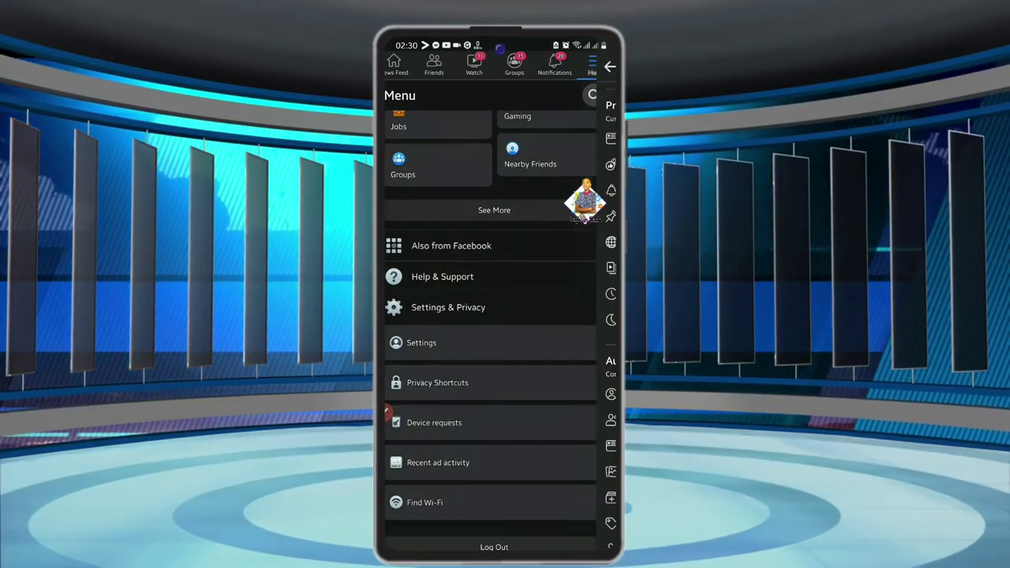
pyautogui.moveTo(500, 545); pyautogui.dragTo(500, 355)
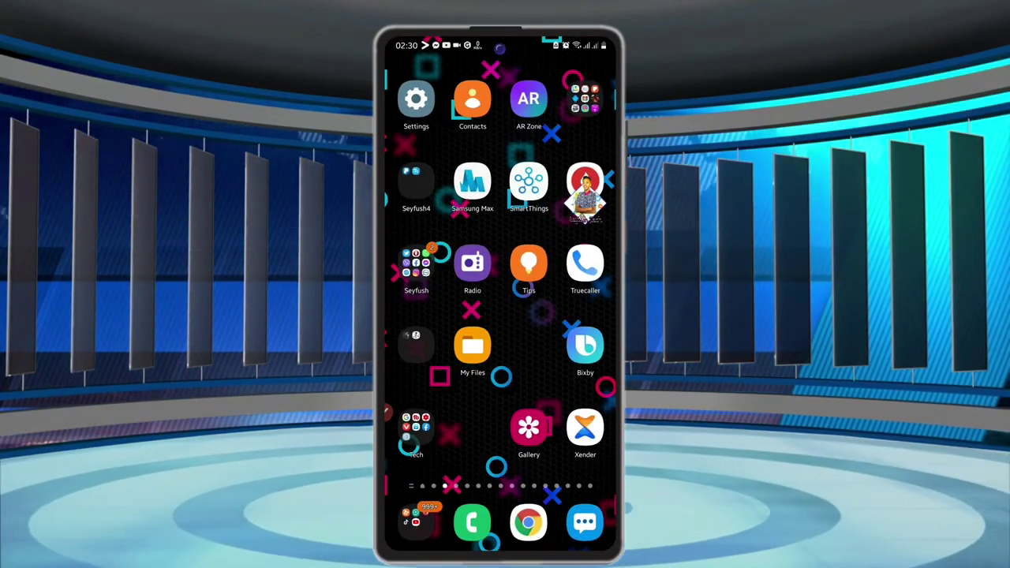
pyautogui.click(415, 264)
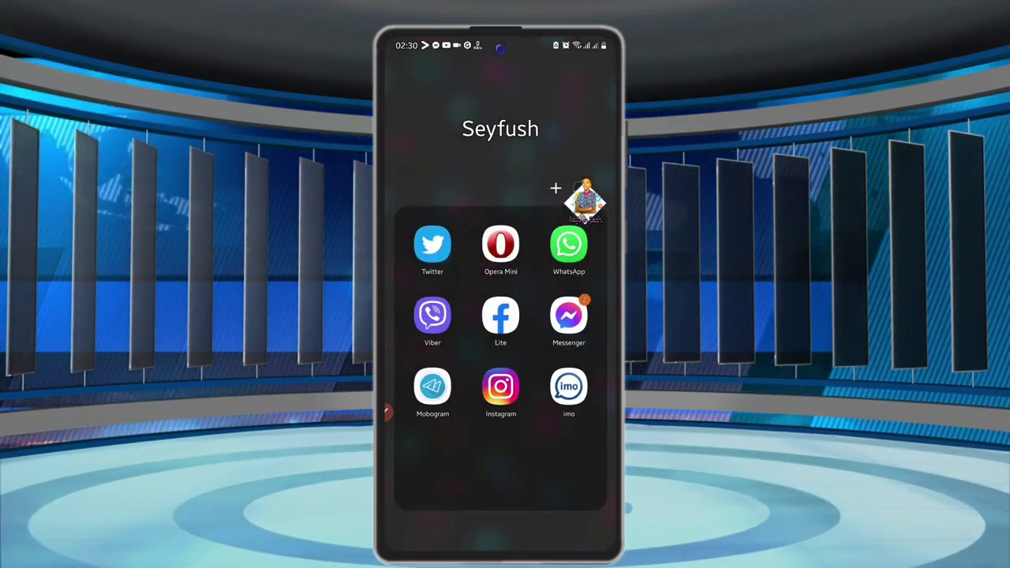
pyautogui.click(500, 316)
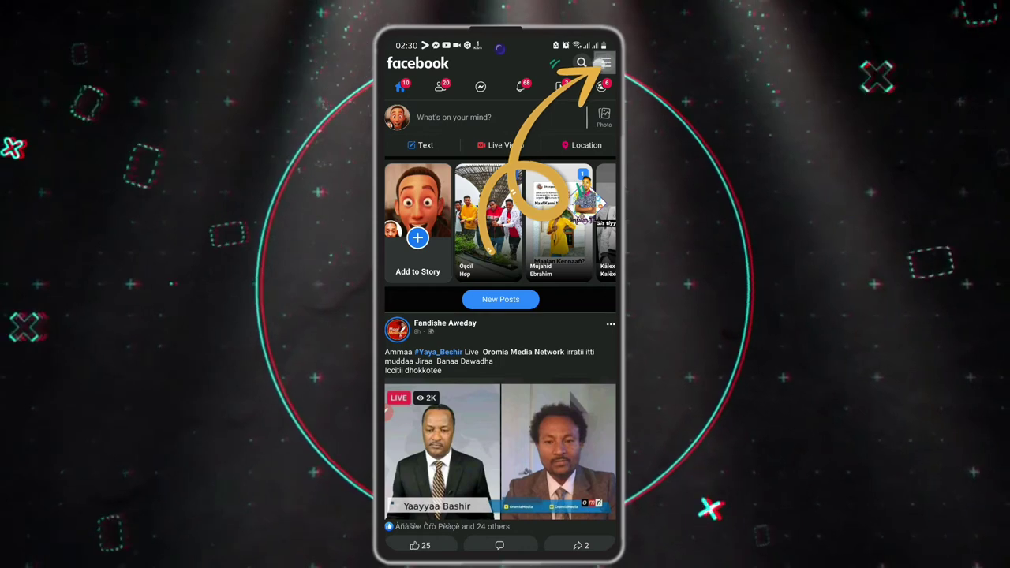
# Open the Facebook Lite Settings page from its menu.
pyautogui.click(605, 63)
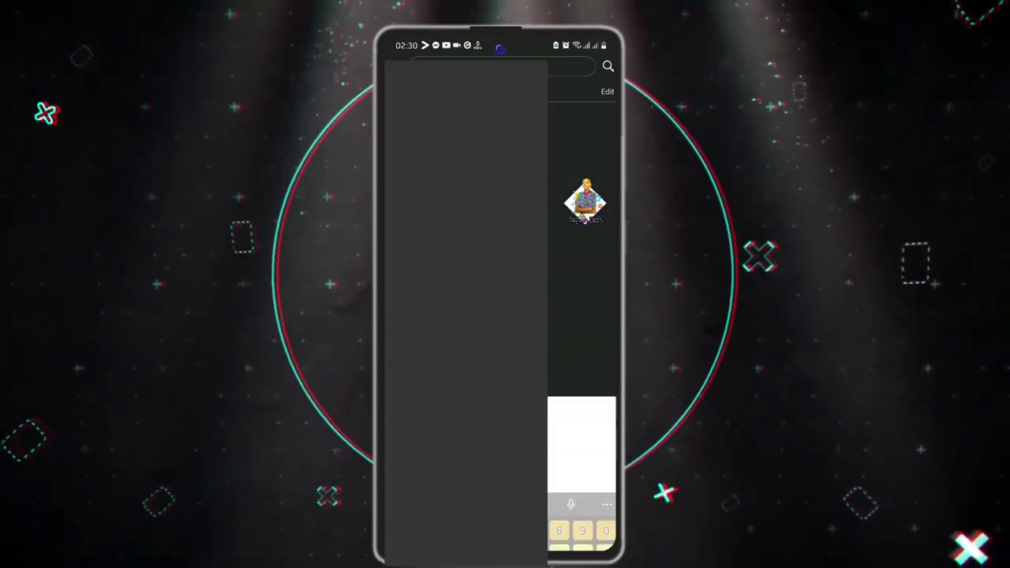
pyautogui.scroll(-1, 523, 406)
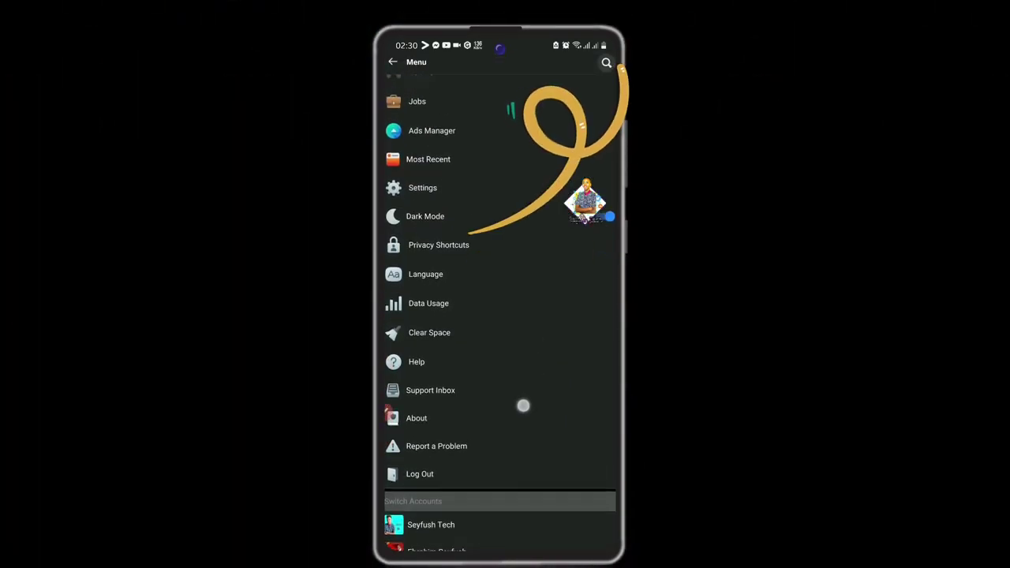
pyautogui.scroll(1, 523, 406)
pyautogui.click(423, 231)
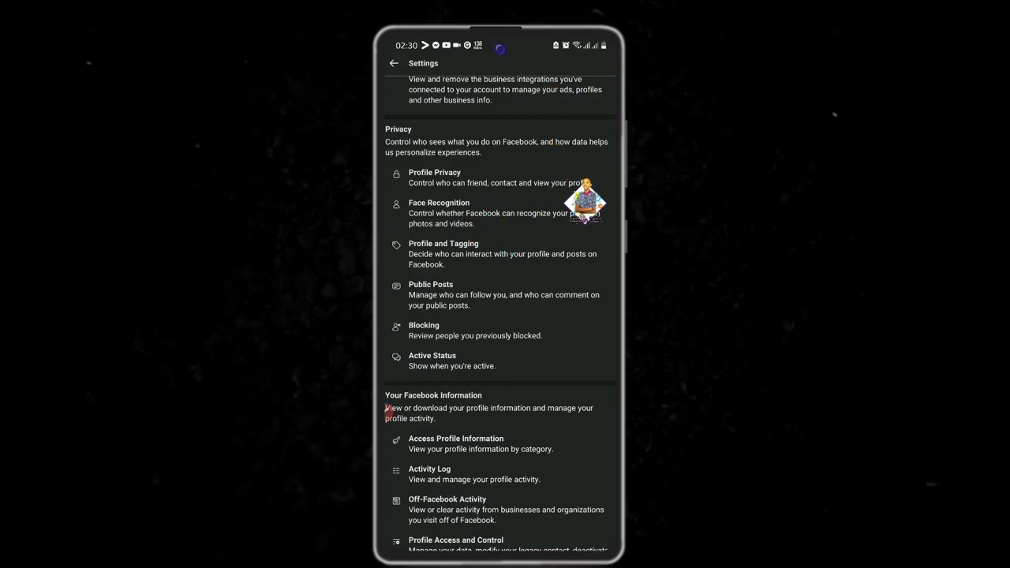
# Find the Privacy section and open Profile Privacy settings.
pyautogui.scroll(5, 480, 355)
pyautogui.scroll(2, 480, 354)
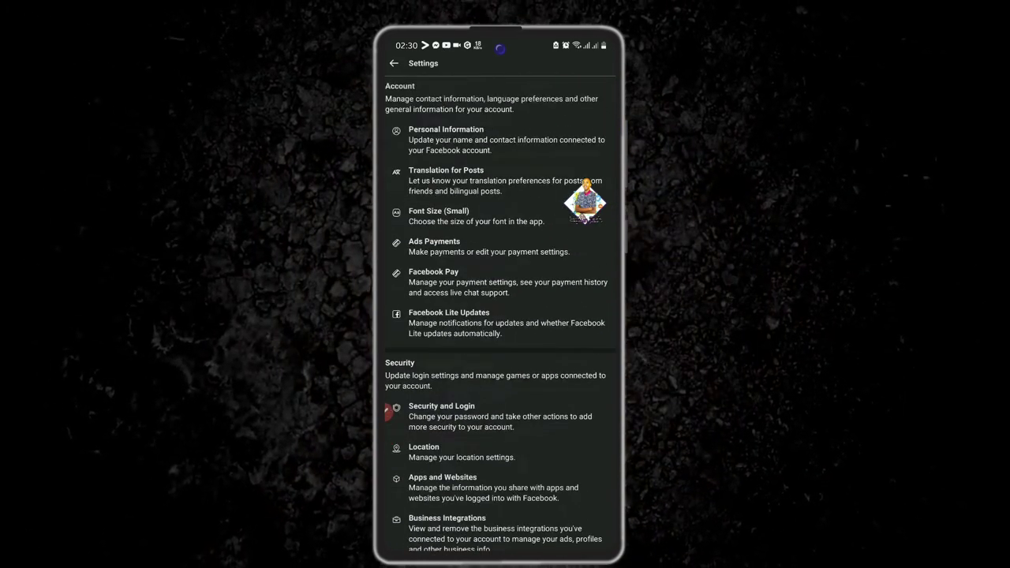
pyautogui.scroll(-9, 505, 381)
pyautogui.scroll(1, 523, 337)
pyautogui.scroll(1, 480, 460)
pyautogui.scroll(1, 506, 381)
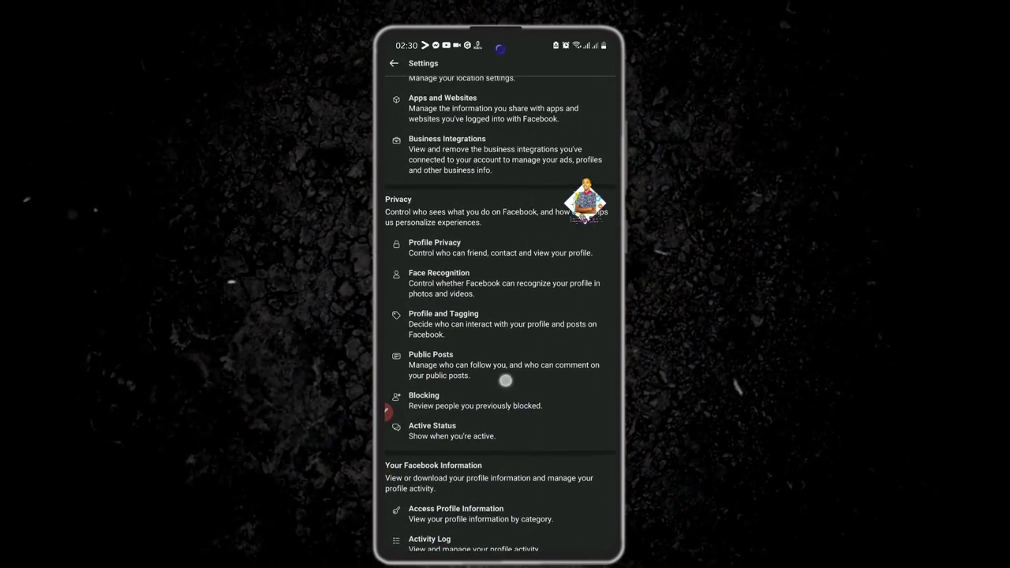
pyautogui.click(495, 252)
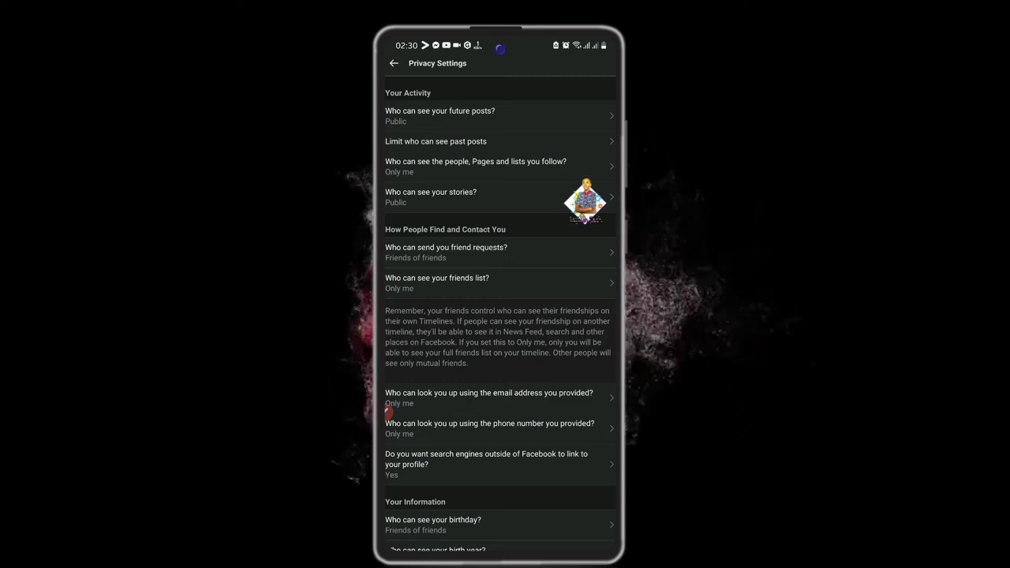
pyautogui.click(434, 235)
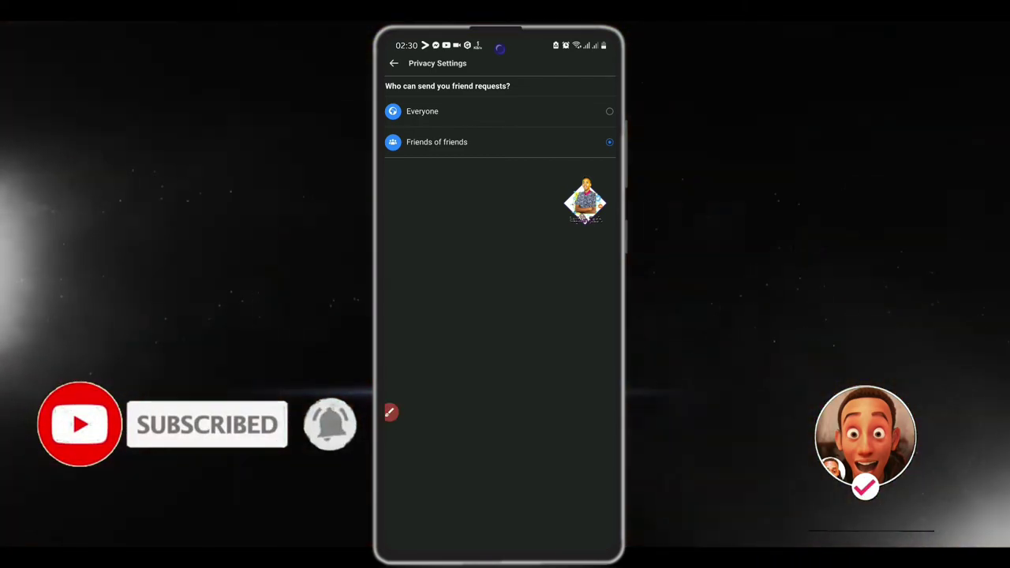
pyautogui.scroll(-2, 390, 412)
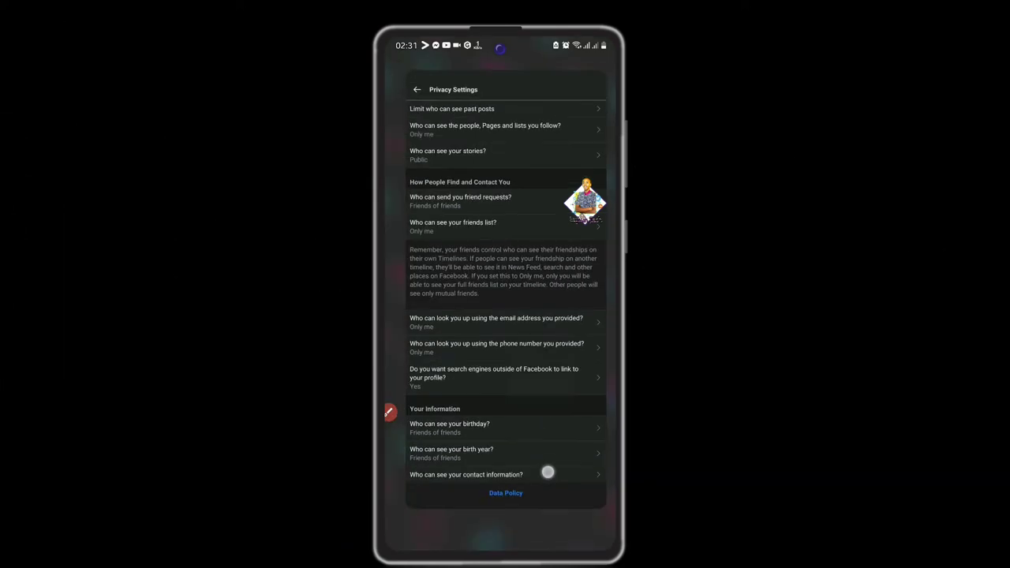
# Switch from Facebook Lite to YouTube and browse the Seyfush Tech channel's videos.
pyautogui.moveTo(500, 556); pyautogui.dragTo(500, 355)
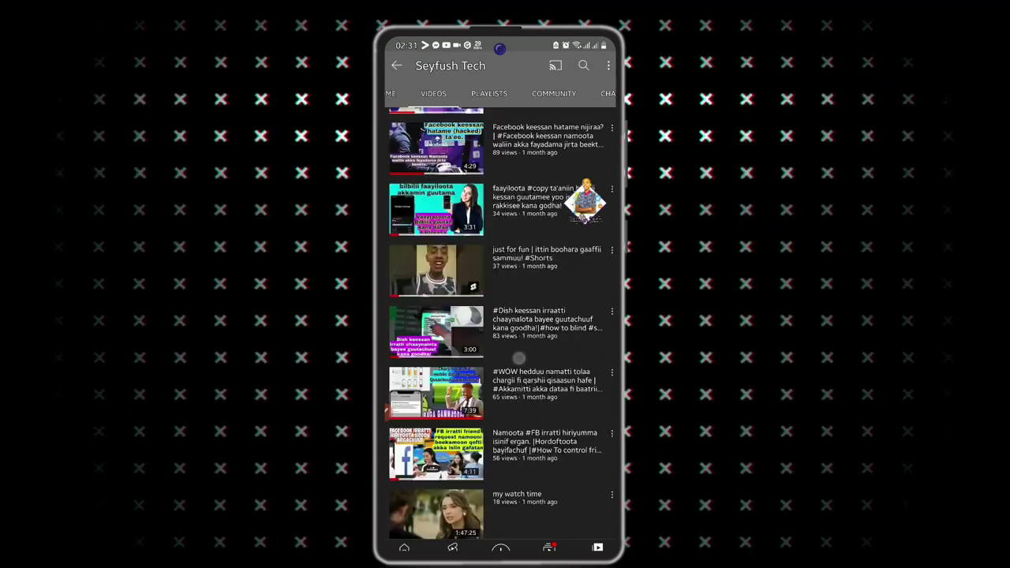
pyautogui.scroll(-10, 505, 316)
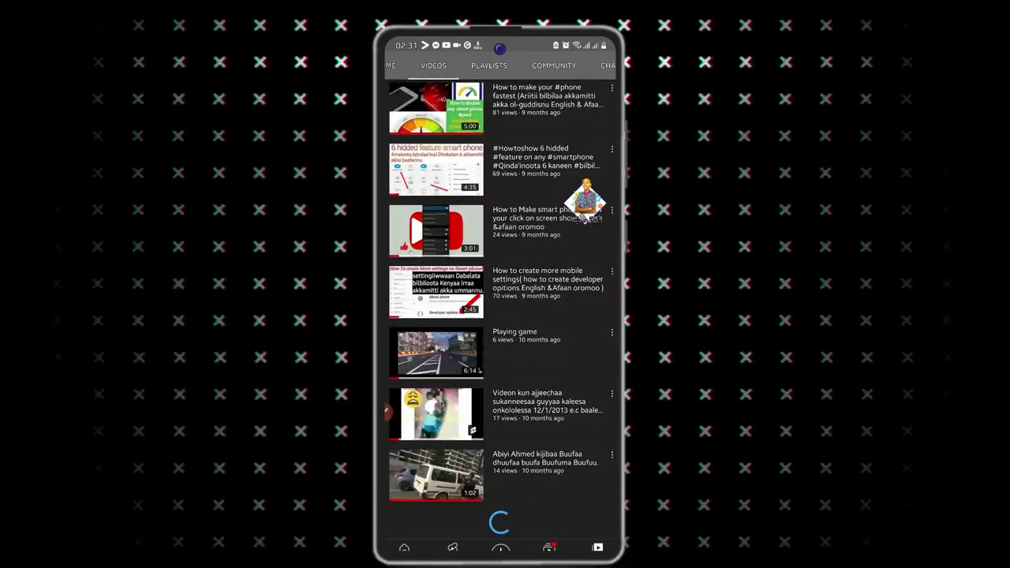